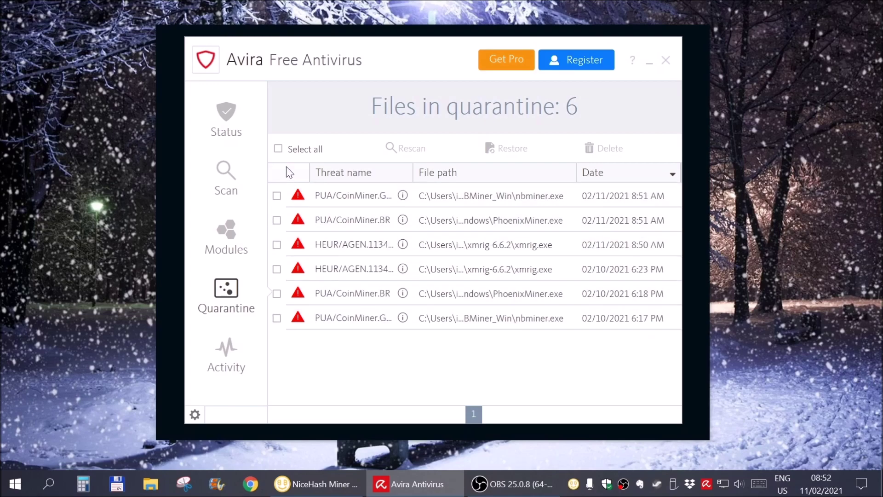
Tick Select all in Quarantine so all six miner files, including nbminer.exe and xmrig.exe, are selected.
left_click(279, 149)
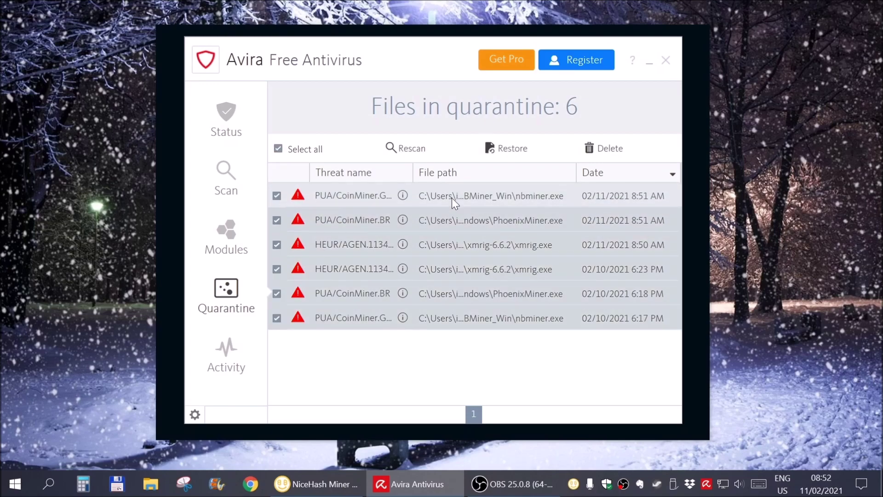
left_click(318, 484)
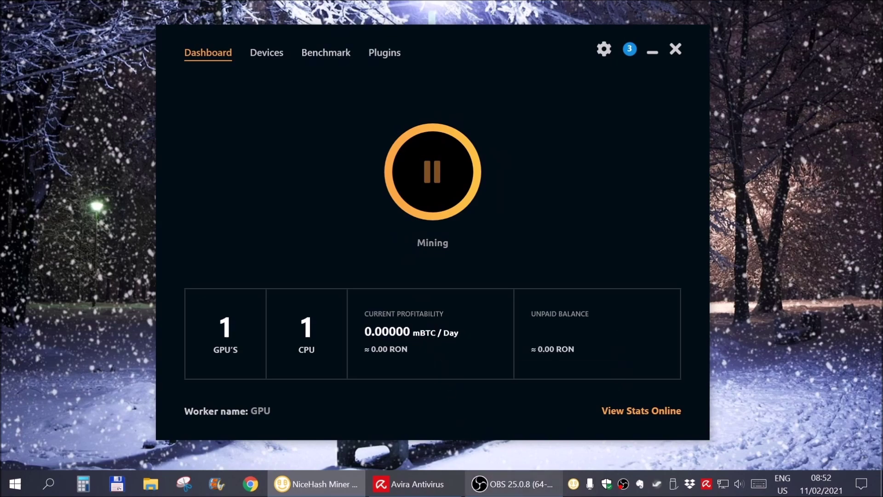
left_click(450, 487)
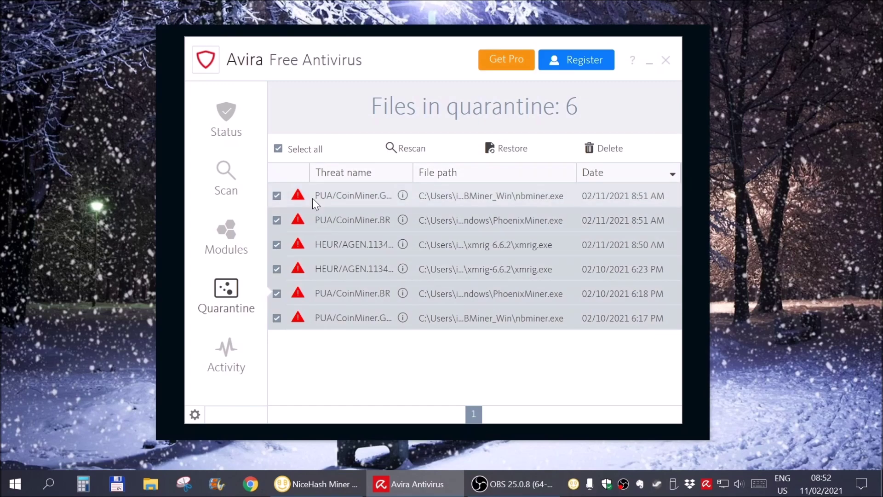
Restore the six selected files with 'Add selection to the ignore list' ticked.
left_click(491, 148)
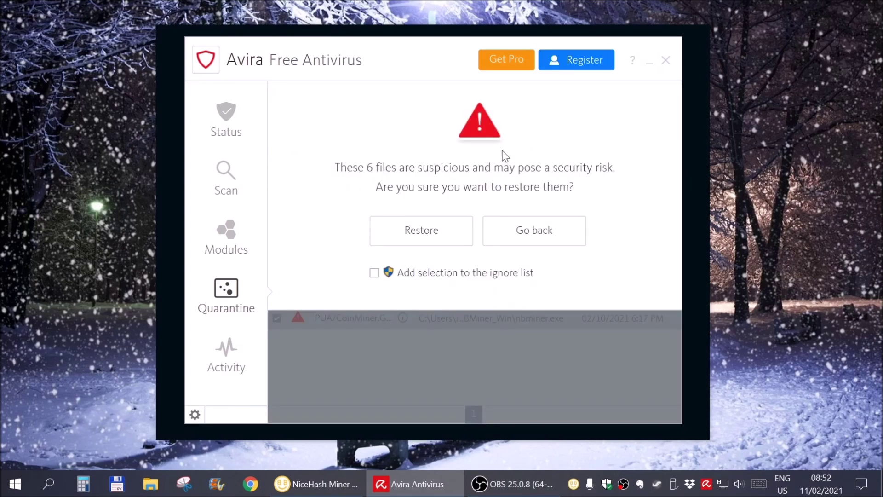
left_click(407, 276)
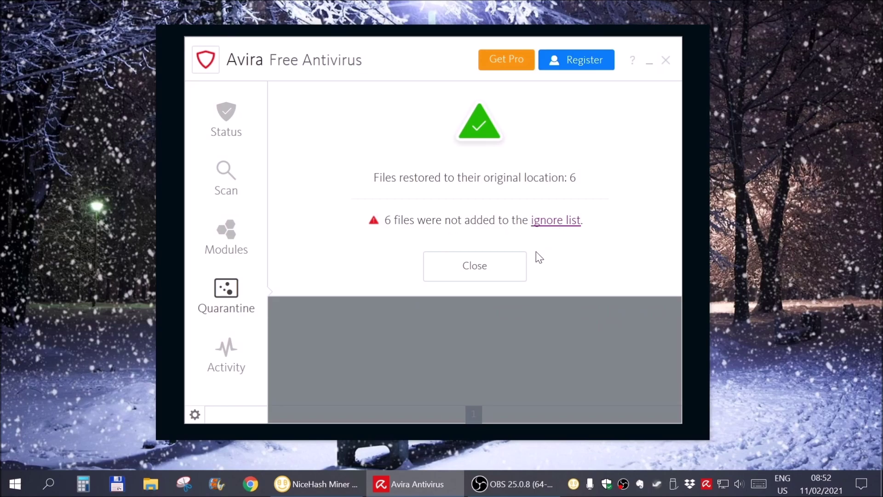
left_click(317, 491)
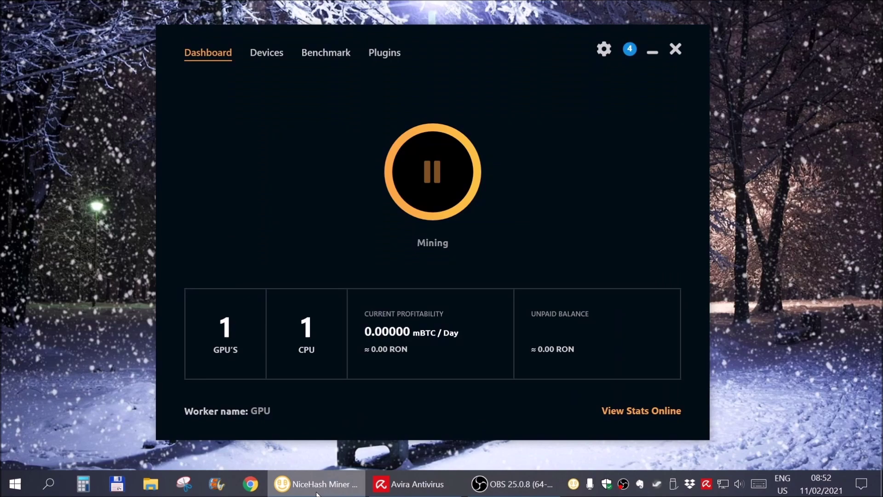
Minimize NiceHash Miner and close Avira's restore result panel.
left_click(317, 492)
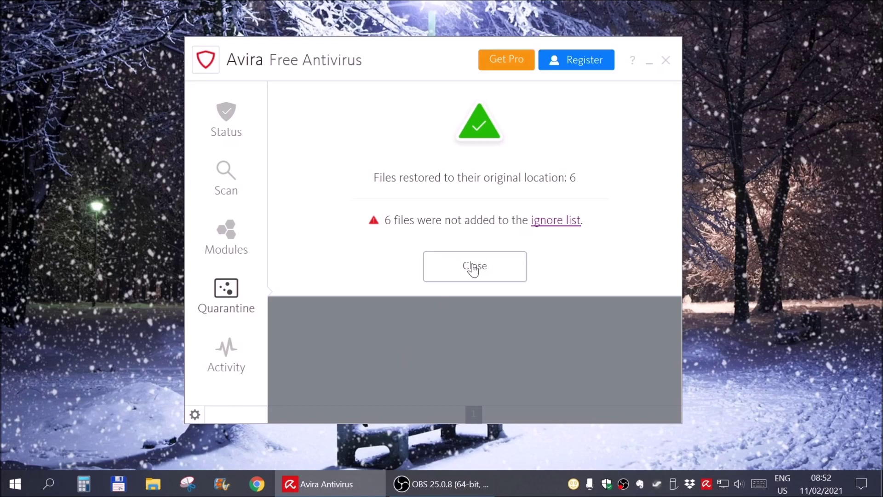
left_click(474, 268)
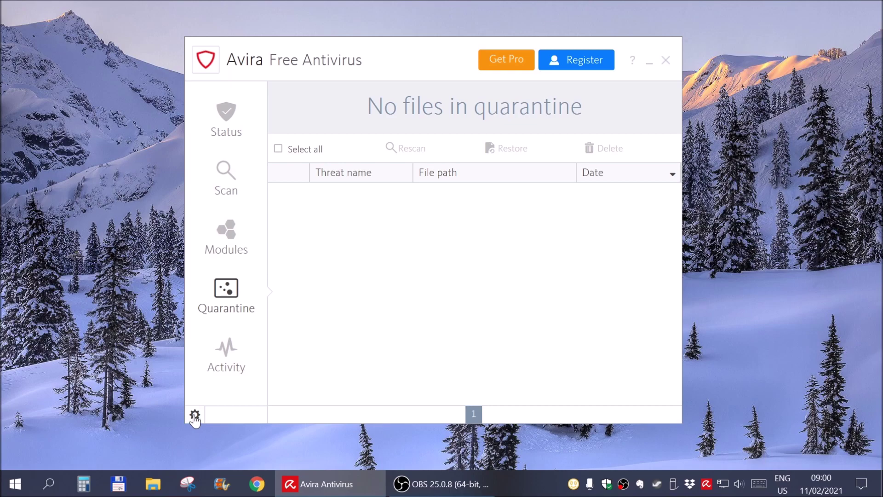
Open Avira's configuration on the PC Protection › Exceptions page.
left_click(195, 415)
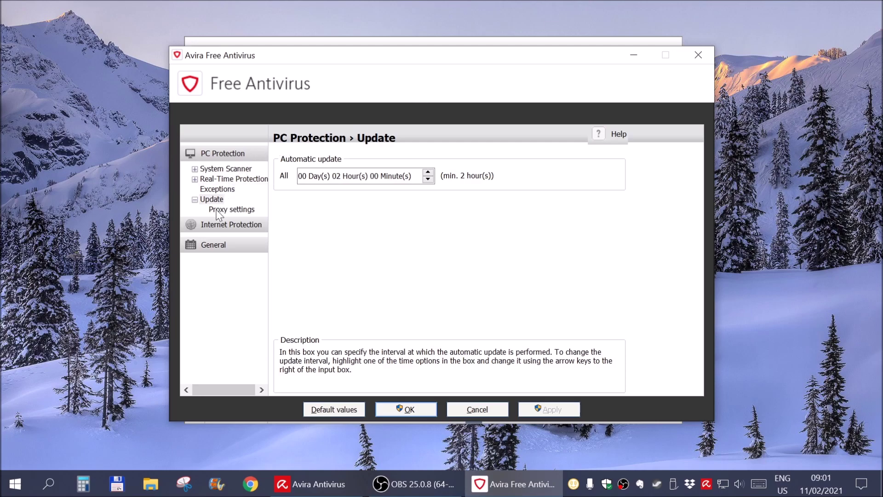
left_click(216, 189)
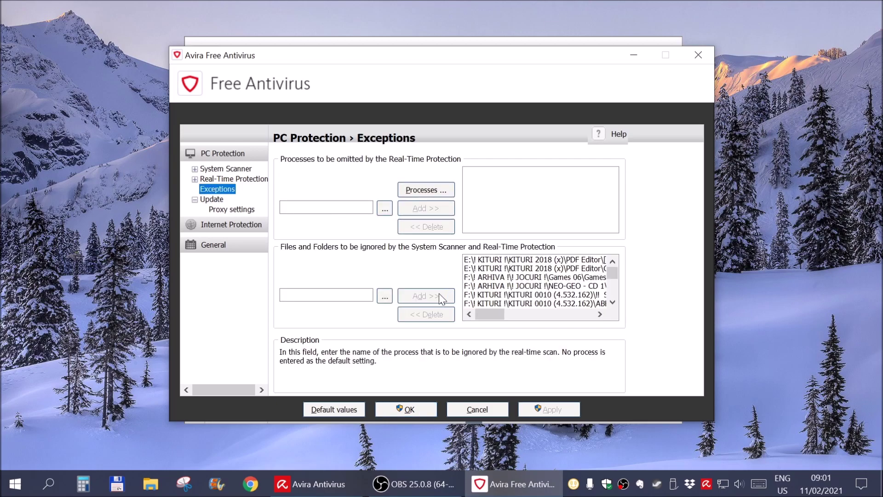
In the exception folder browser, expand WINDOWS (C:) › Users › the current user's home folder.
left_click(384, 295)
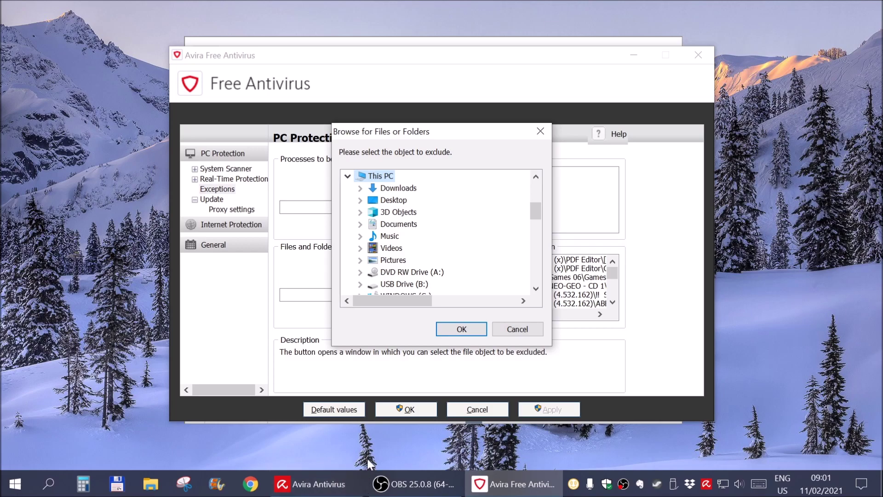
left_click(536, 288)
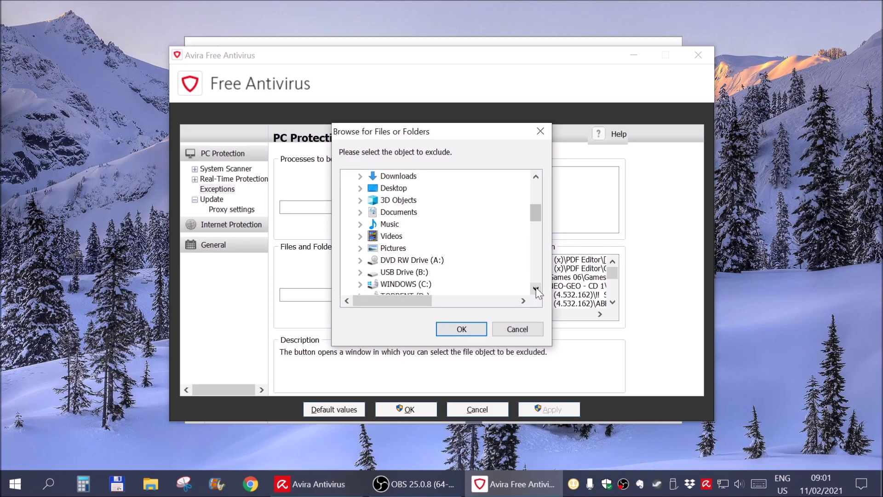
double_click(399, 285)
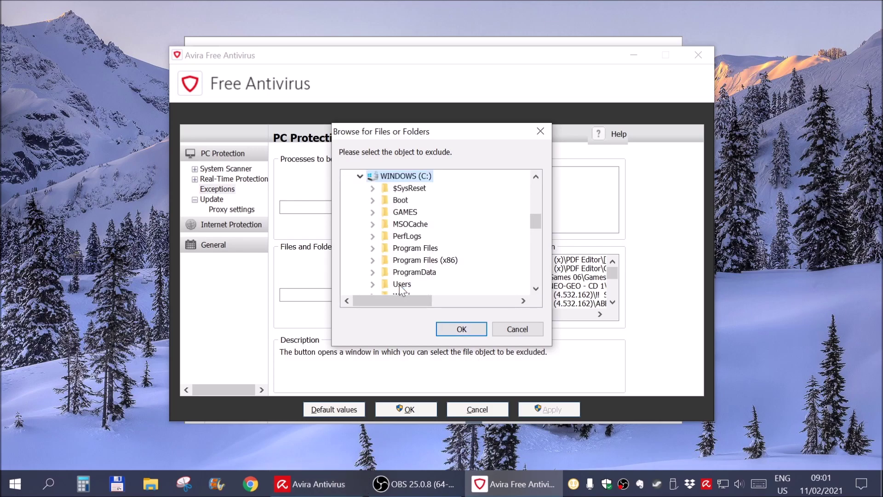
double_click(405, 283)
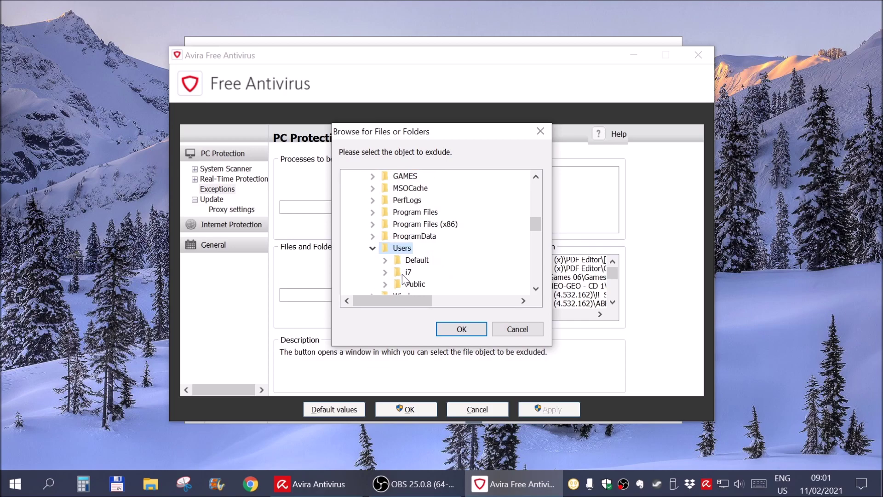
double_click(405, 274)
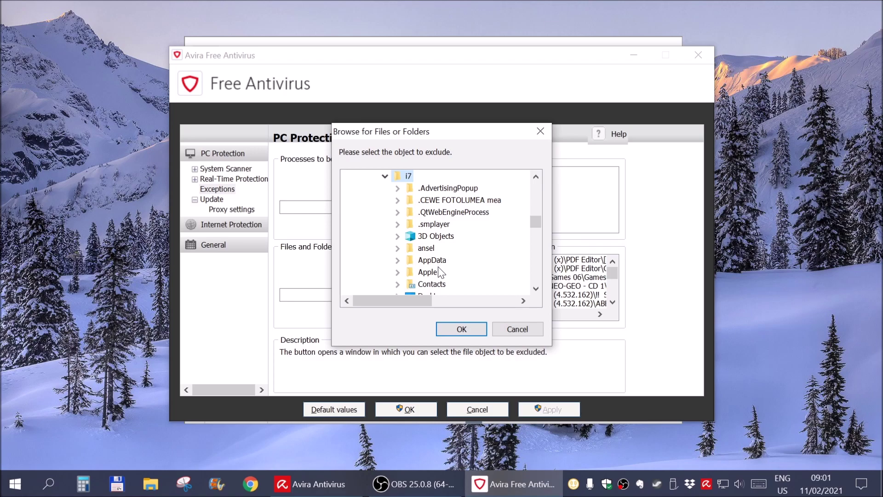
scroll(438, 264, "down", 4)
scroll(439, 241, "down", 3)
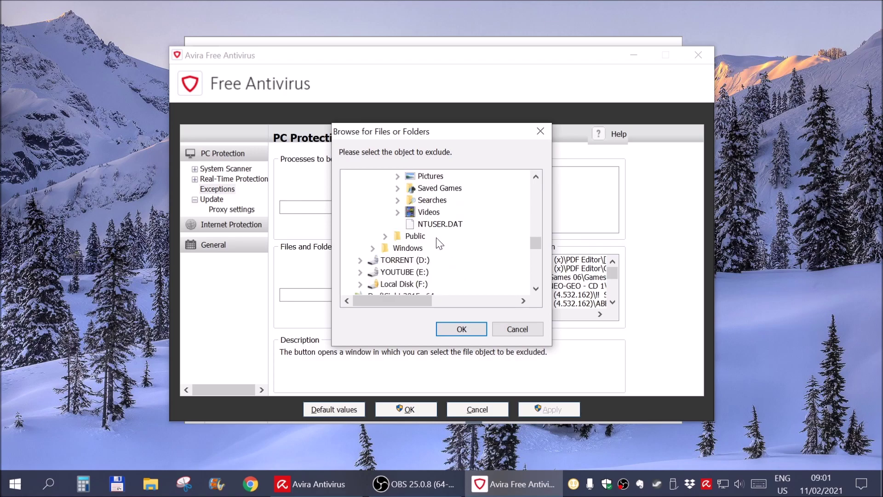
scroll(439, 241, "up", 1)
scroll(438, 243, "up", 1)
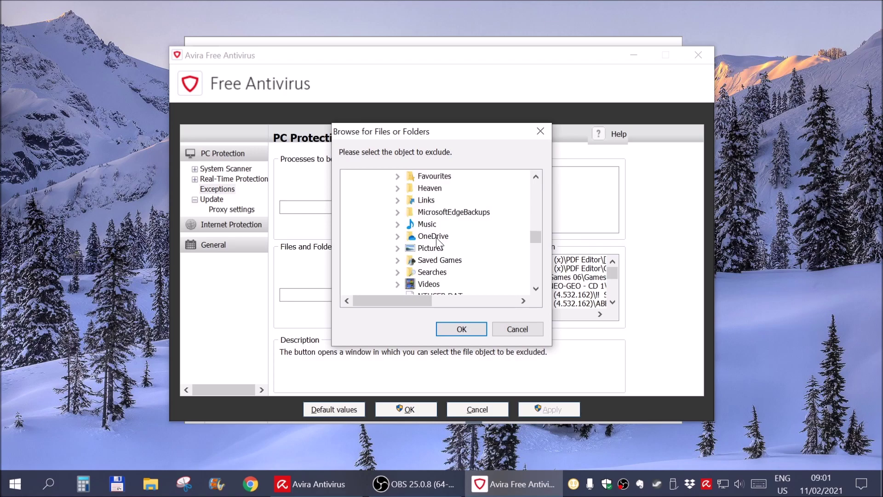
scroll(441, 259, "up", 6)
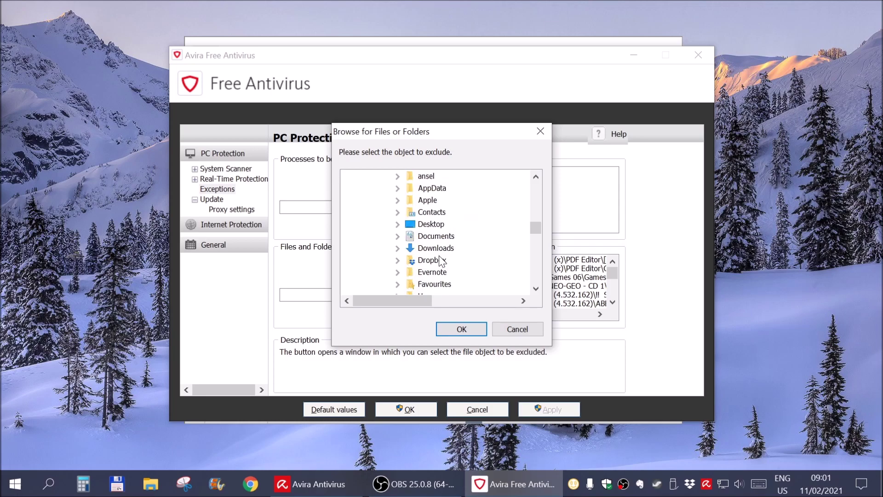
scroll(441, 260, "up", 1)
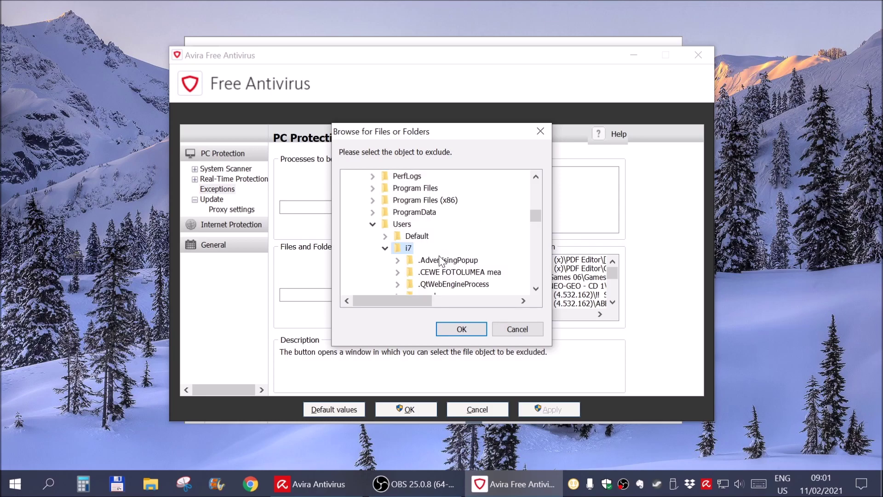
scroll(432, 255, "down", 2)
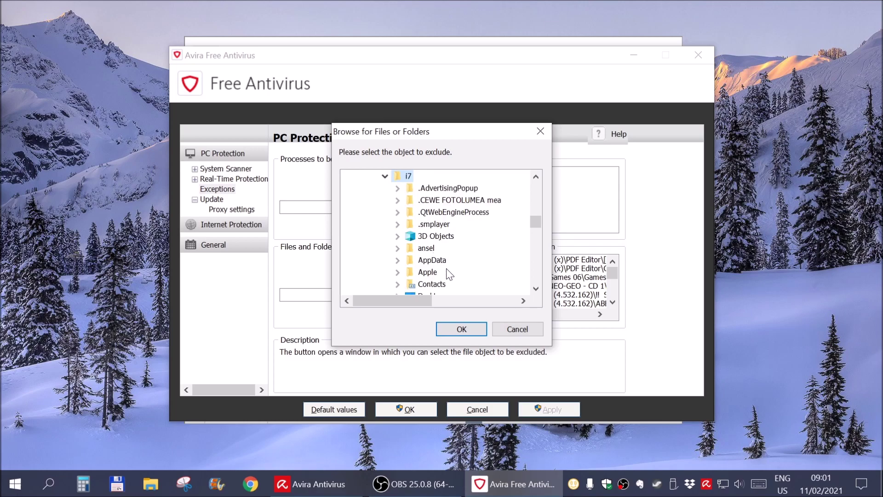
Go through AppData › Local › Programs and confirm the NiceHash Miner folder.
double_click(439, 262)
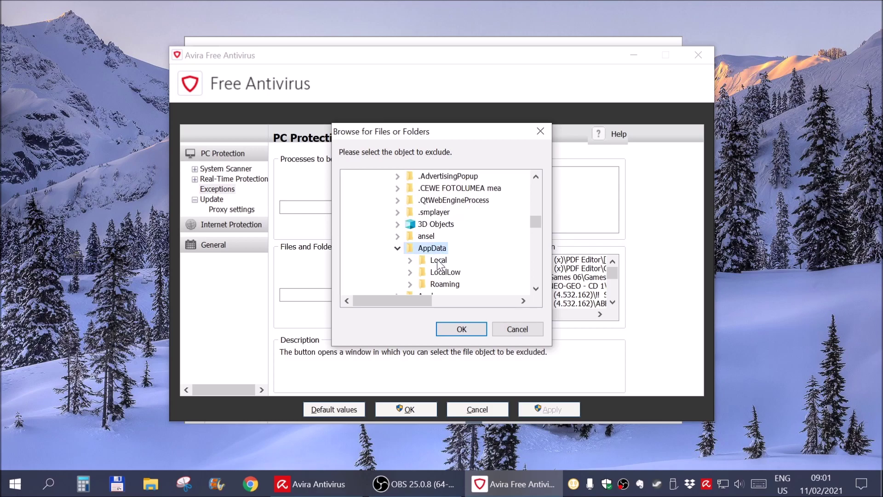
left_click(438, 262)
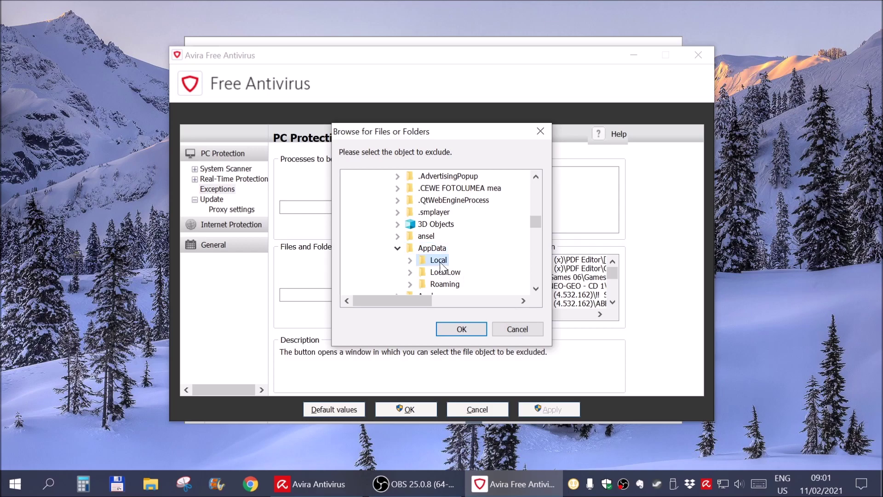
double_click(439, 260)
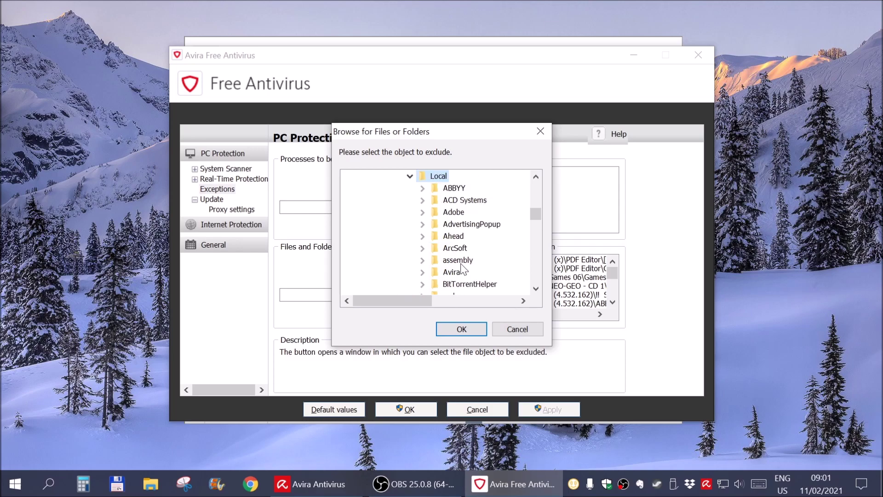
scroll(465, 269, "down", 4)
scroll(466, 270, "down", 3)
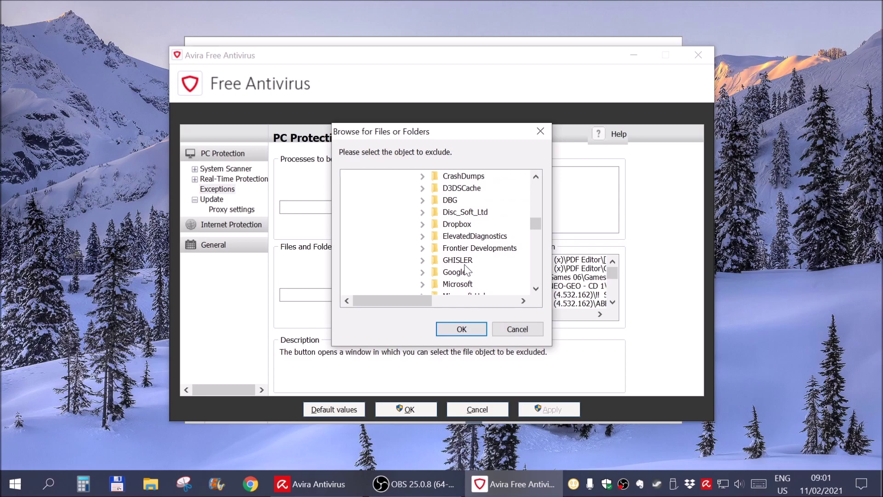
scroll(466, 270, "down", 2)
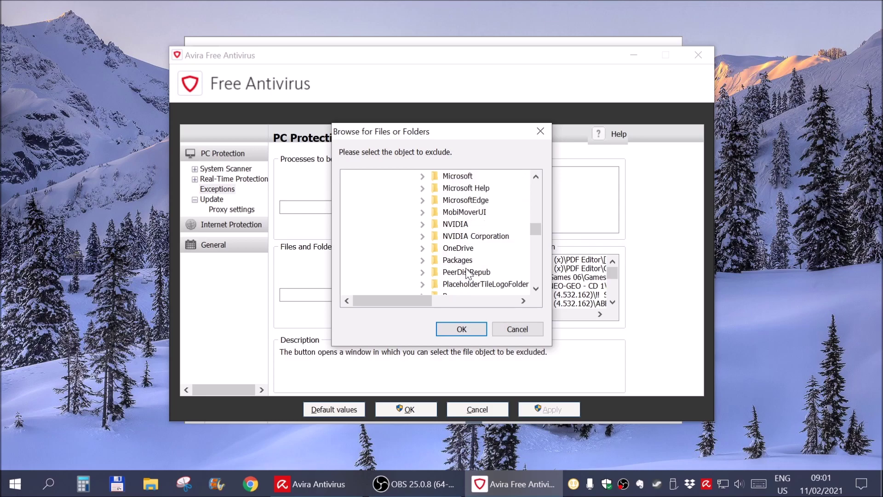
double_click(459, 261)
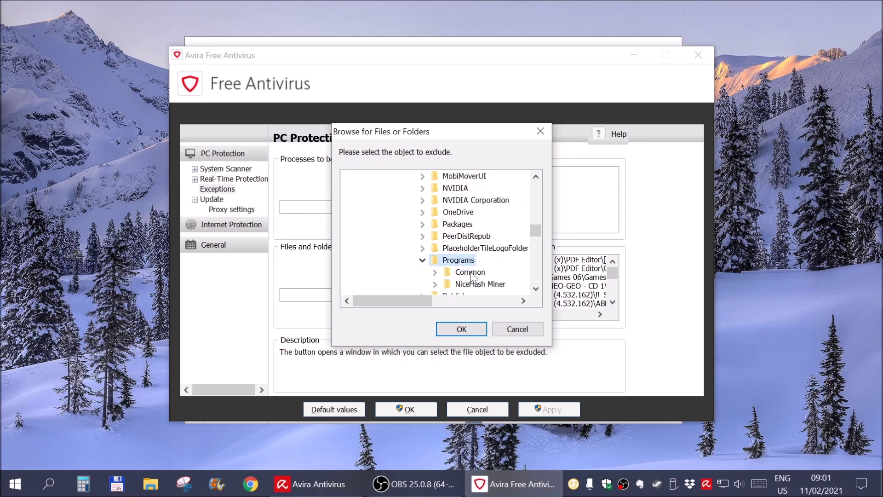
left_click(480, 285)
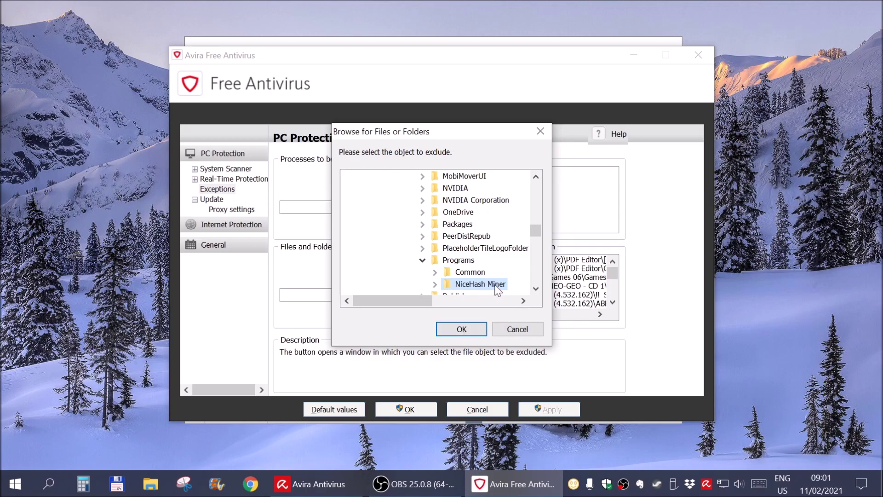
left_click(478, 329)
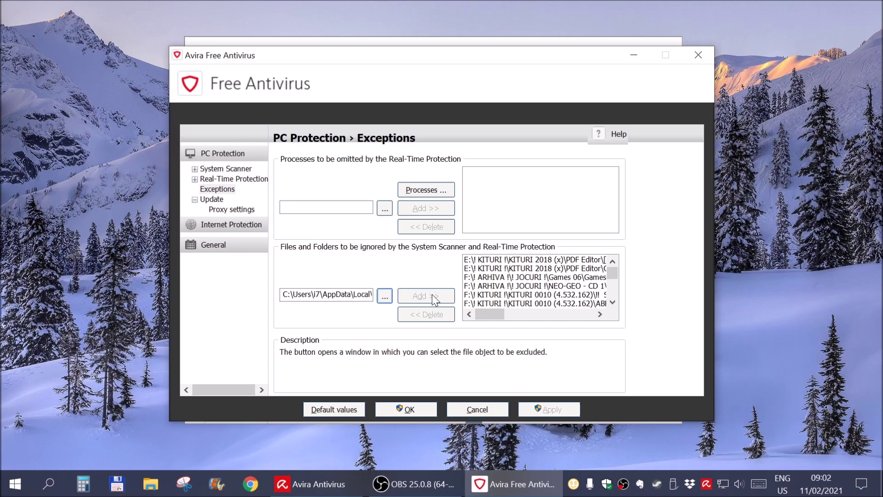
left_click(520, 264)
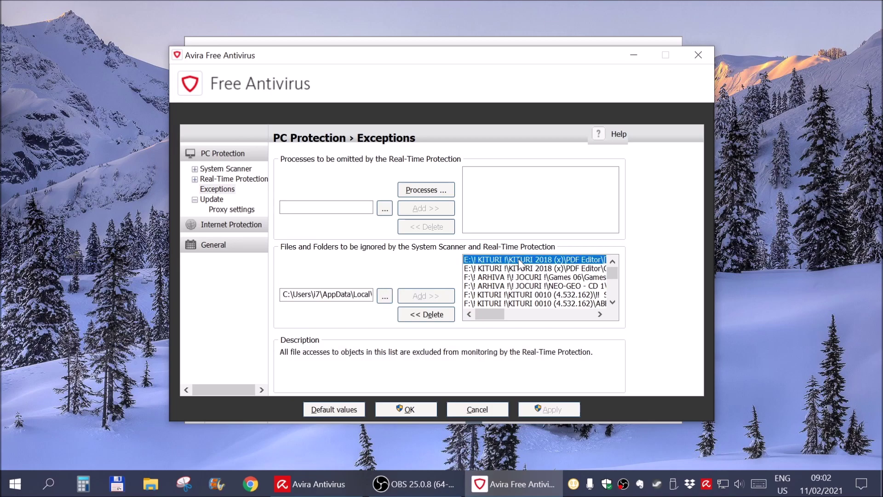
scroll(533, 276, "down", 3)
scroll(533, 276, "down", 10)
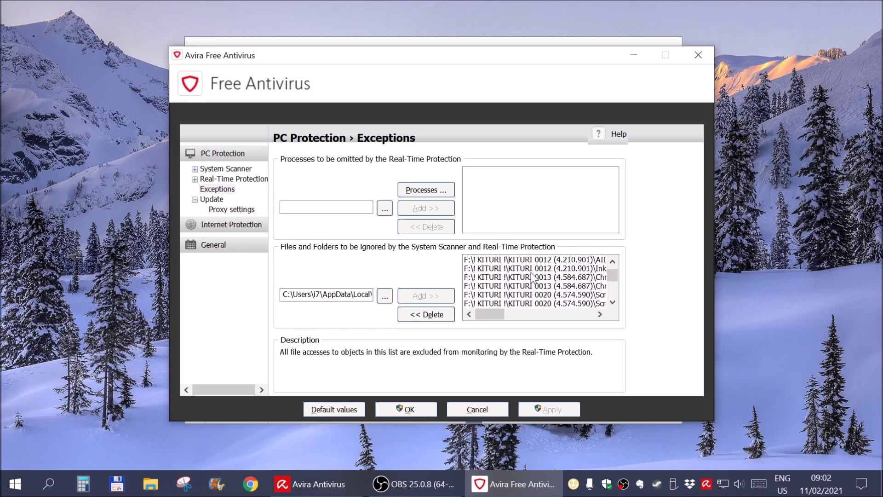
scroll(533, 276, "down", 10)
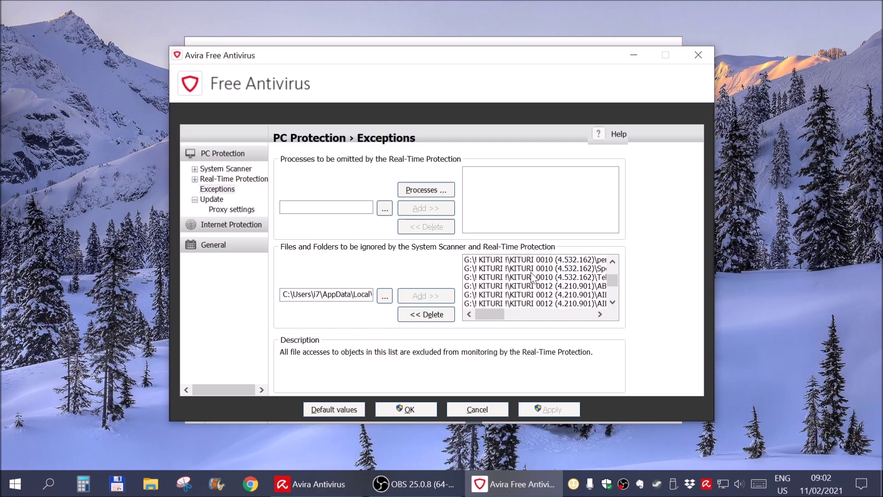
scroll(533, 277, "down", 8)
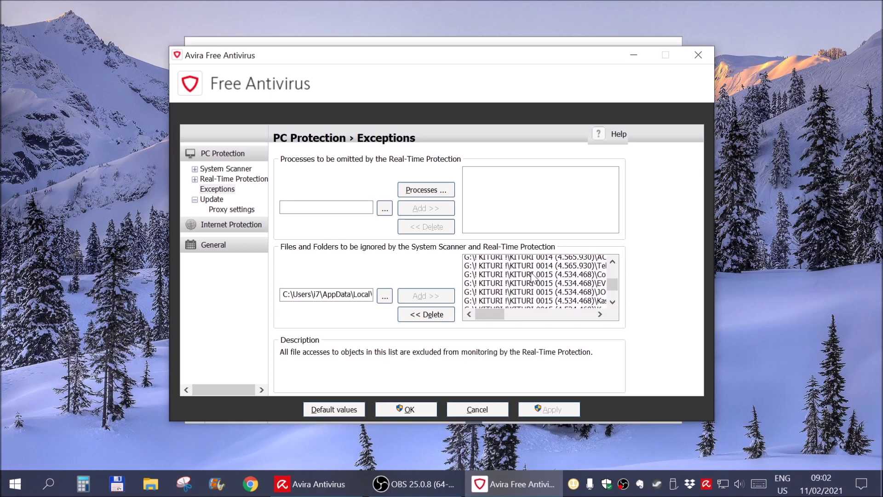
scroll(532, 276, "down", 4)
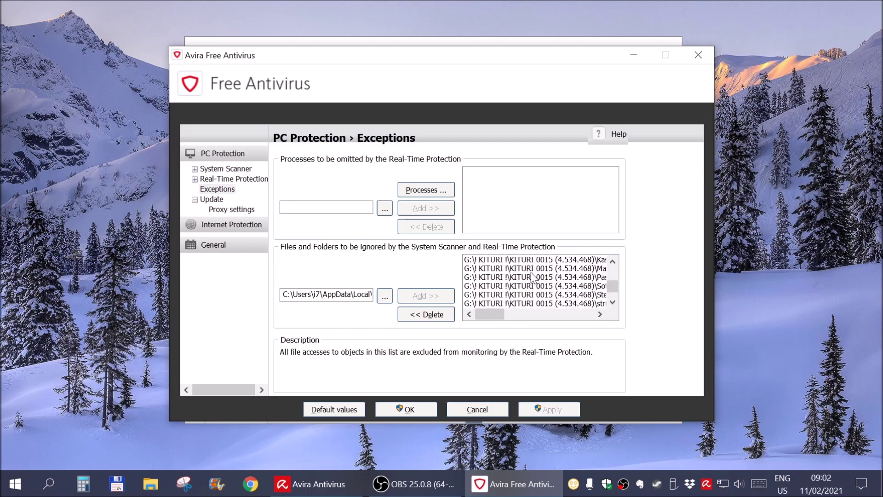
scroll(555, 289, "up", 8)
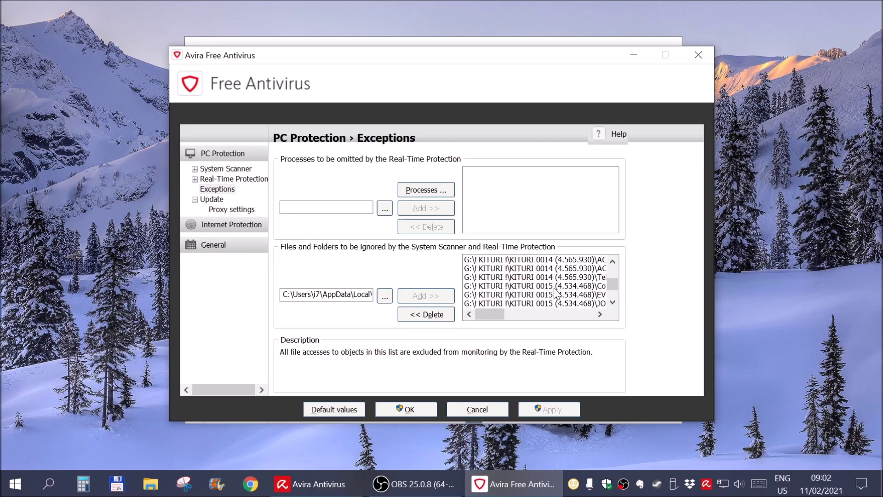
scroll(556, 293, "up", 10)
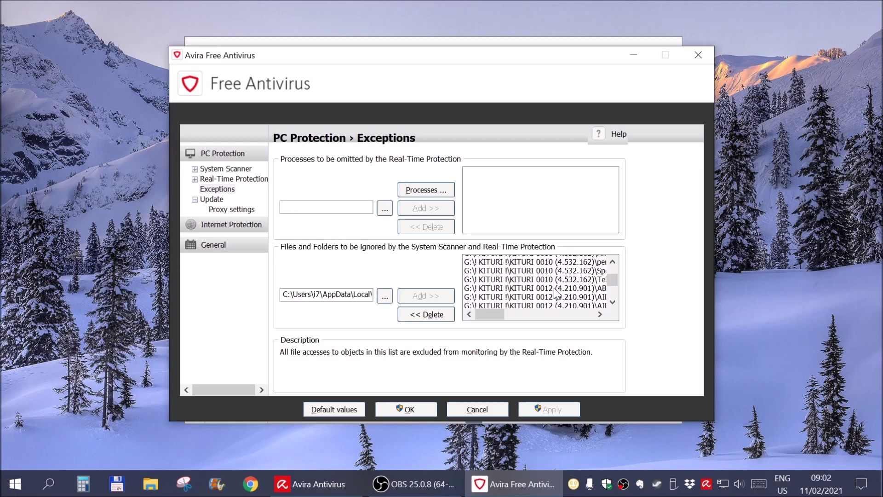
scroll(557, 293, "up", 1)
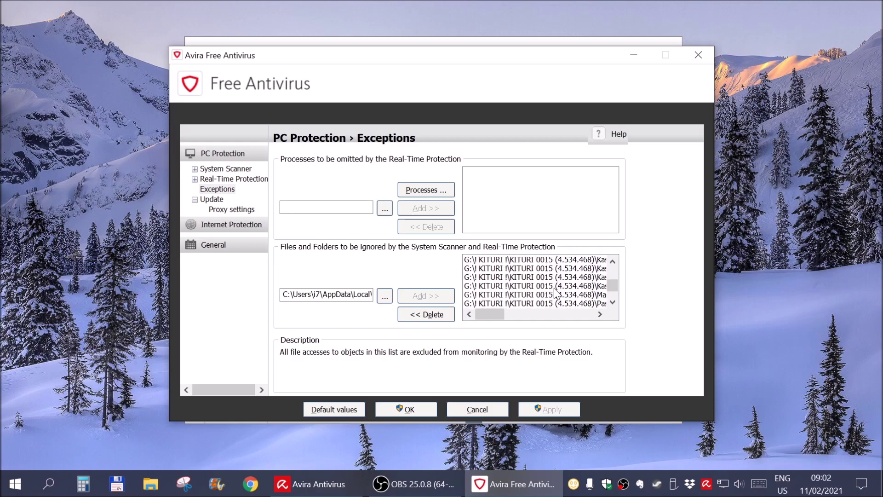
scroll(556, 293, "down", 6)
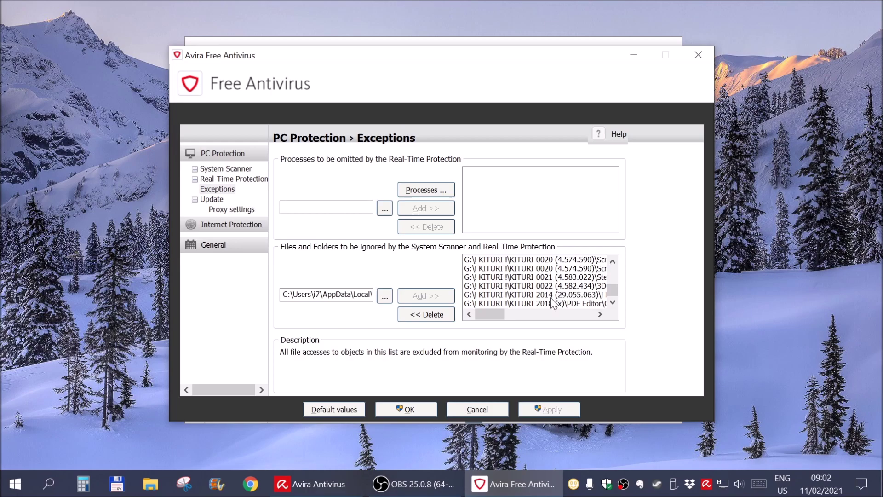
left_click(548, 305)
scroll(549, 304, "up", 10)
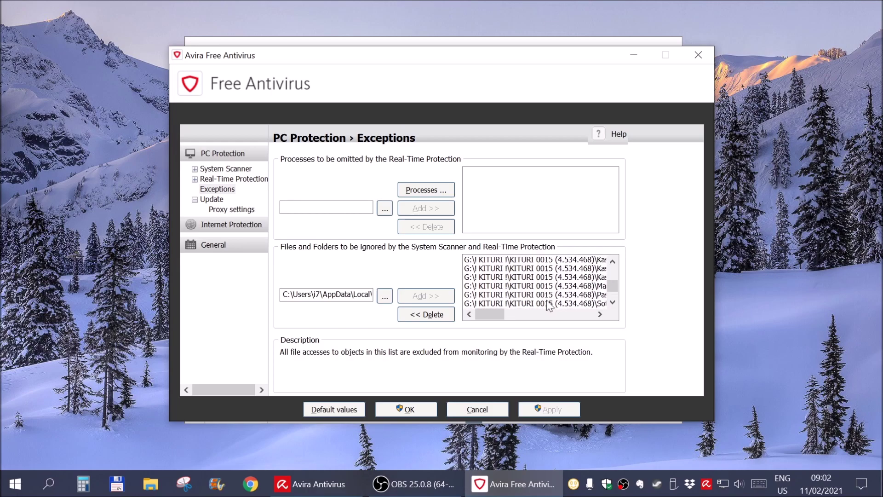
scroll(548, 304, "up", 10)
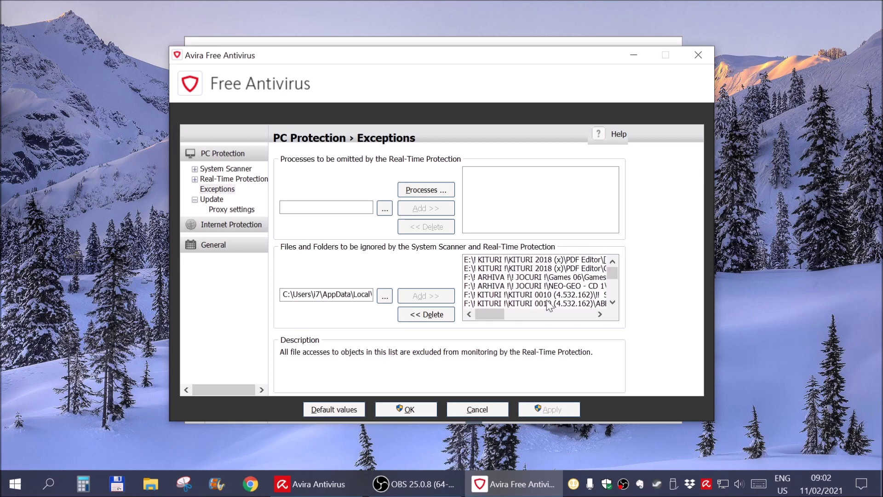
Delete both E:\ KITURI 2018 PDF Editor entries from the ignored files-and-folders list.
left_click(539, 260)
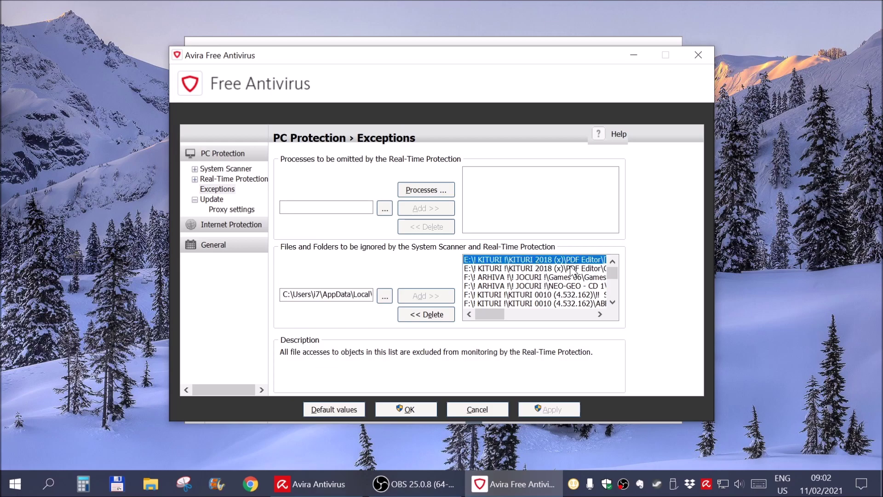
scroll(569, 287, "down", 10)
scroll(569, 289, "down", 5)
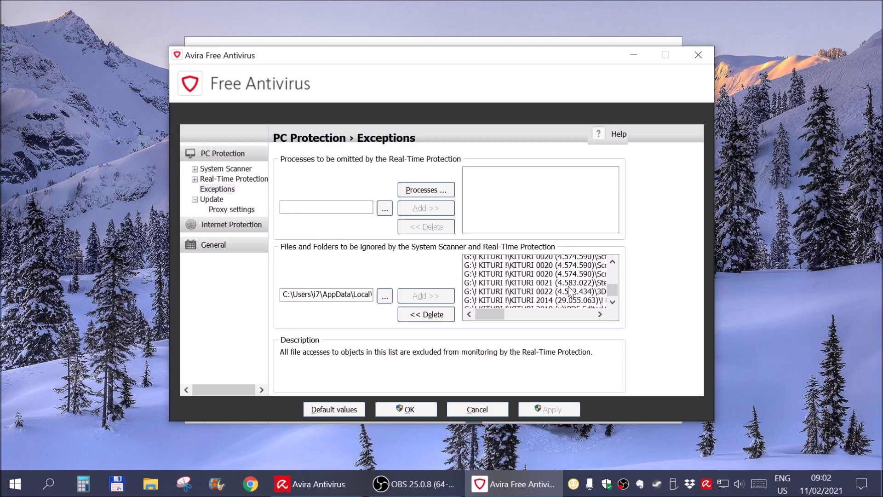
left_click(531, 303)
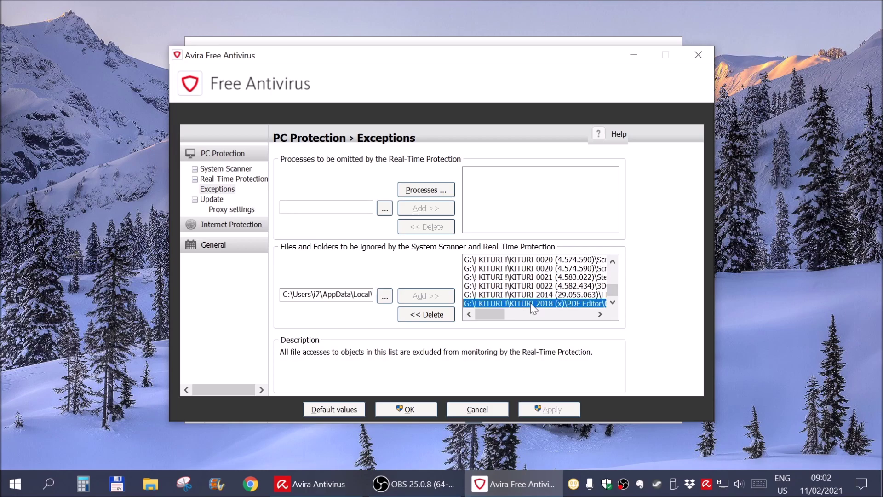
scroll(533, 301, "up", 10)
left_click(532, 277)
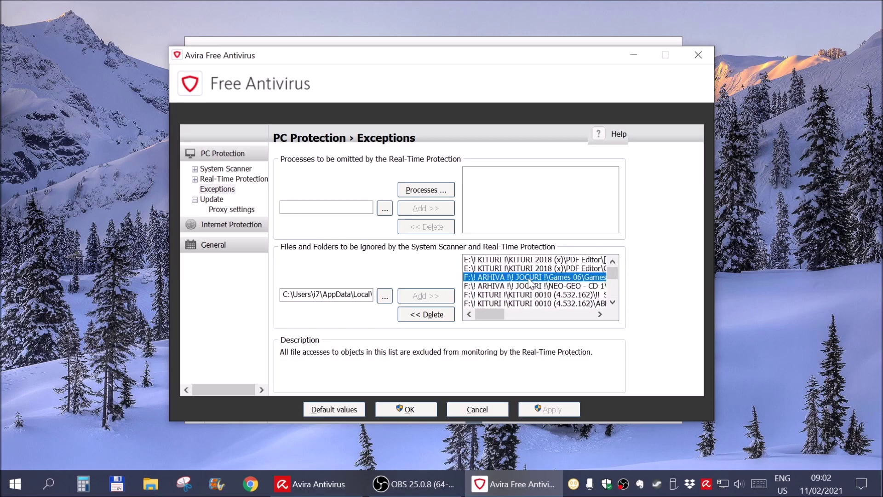
left_click(528, 266)
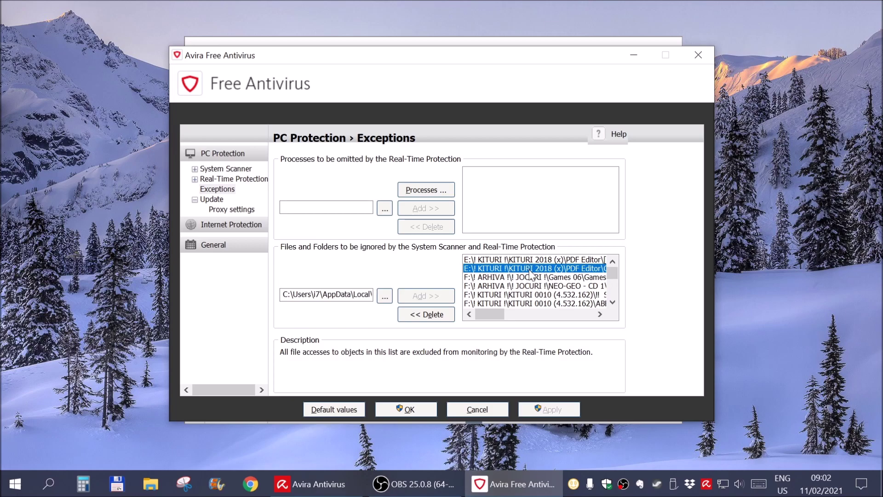
left_click(530, 277)
left_click(529, 292)
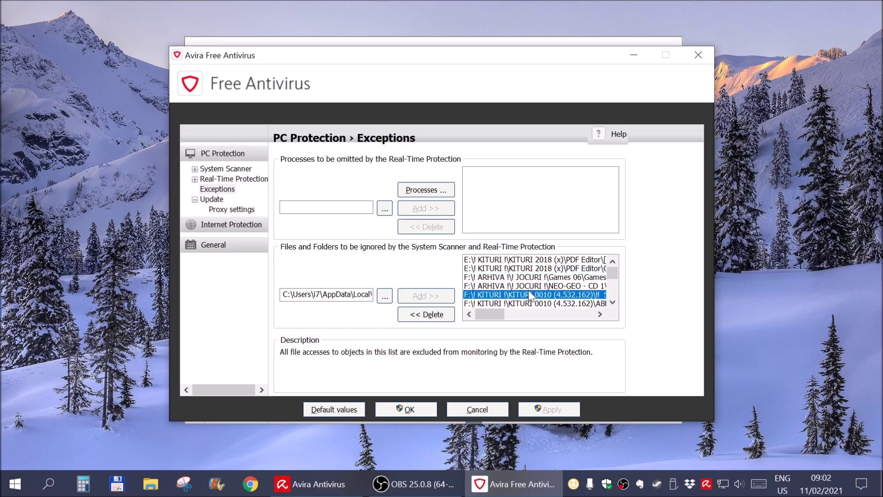
left_click(526, 260)
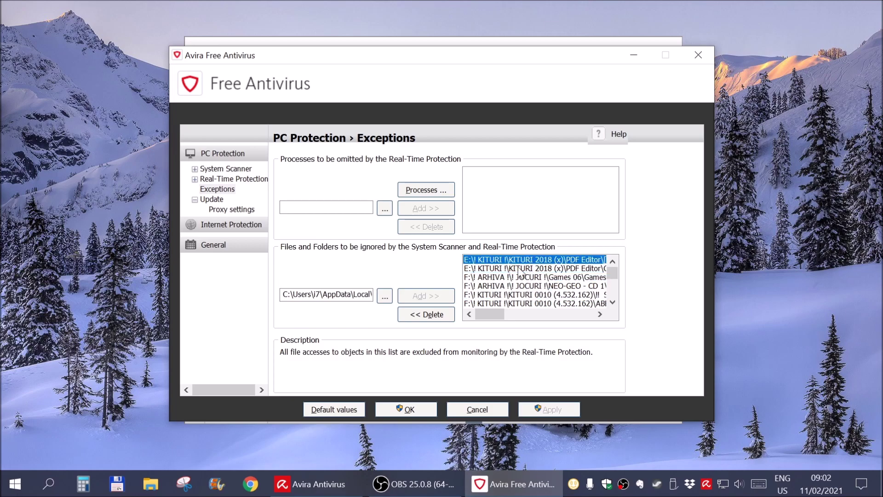
left_click(435, 317)
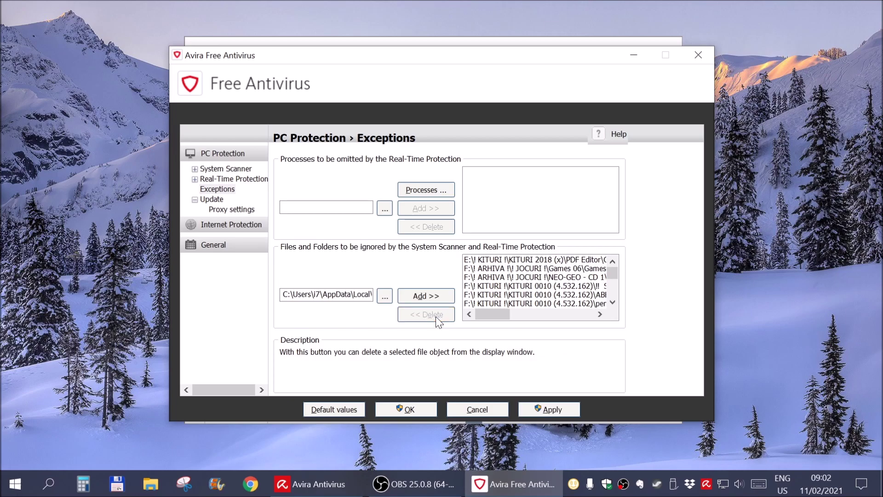
left_click(495, 260)
left_click(443, 314)
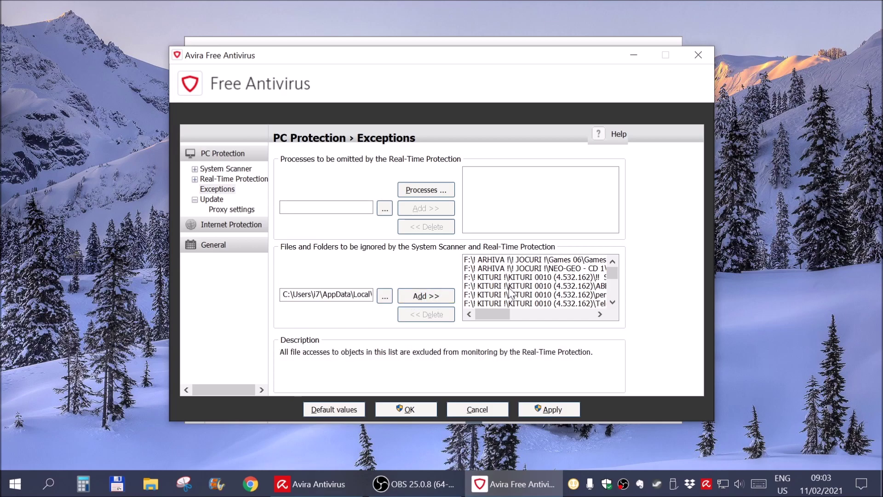
Check the NiceHash Miner folder path and add it to the top of the ignored list.
mouse_move(615, 272)
left_mouse_down()
mouse_move(615, 301)
mouse_move(612, 256)
left_mouse_up()
left_click(345, 295)
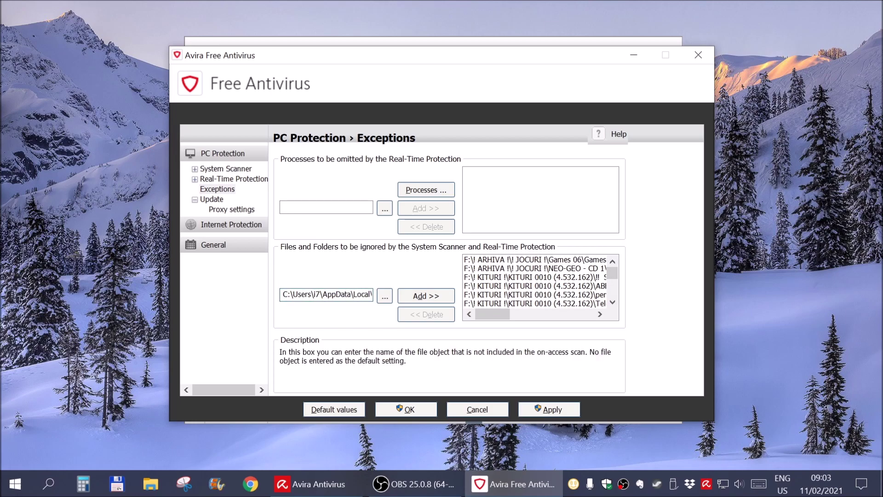
key("Right")
key("Right")
key("Right")
key("Right")
key("Right")
key("Right")
key("Right")
key("Right")
key("Right")
key("Right")
key("Right")
key("Right")
key("Right")
key("Right")
key("Right")
key("Right")
key("Right")
key("Right")
key("Right")
key("Right")
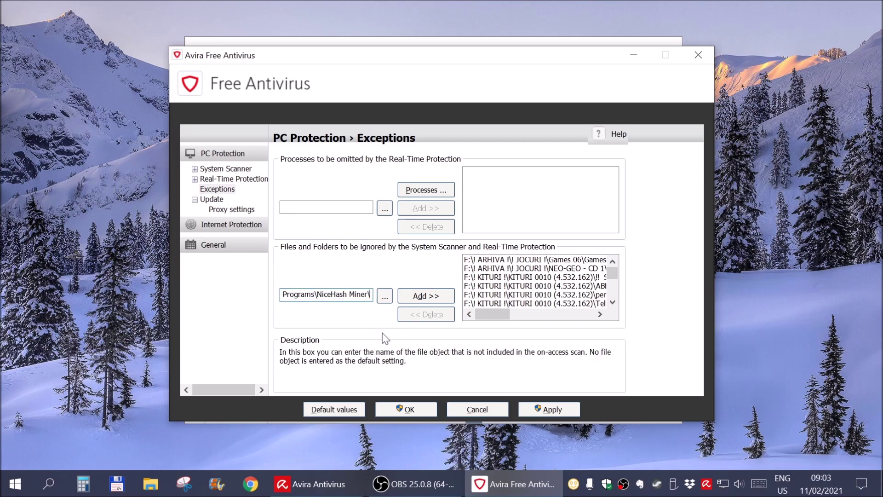
left_click(422, 296)
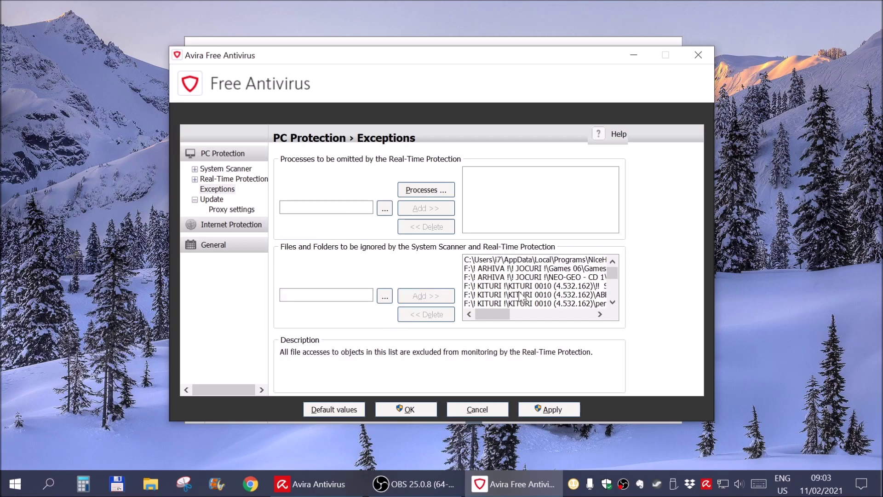
left_click(536, 260)
left_click_drag(505, 316, 520, 316)
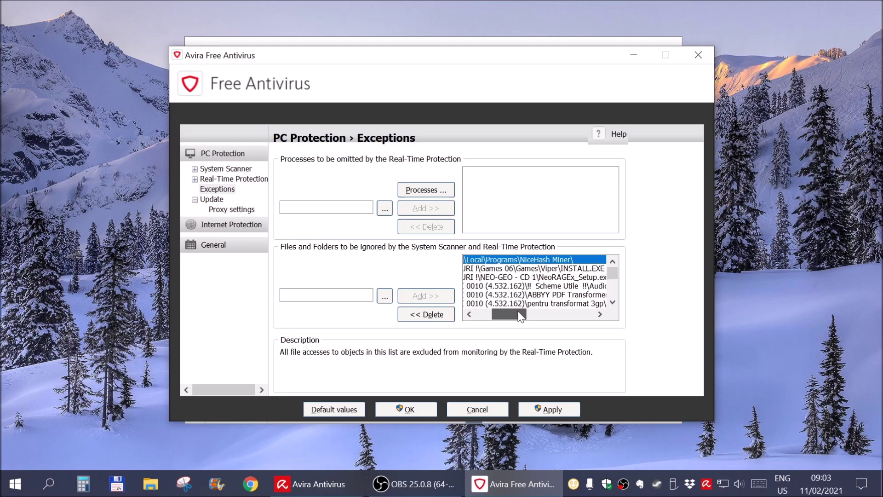
left_click_drag(520, 317, 504, 317)
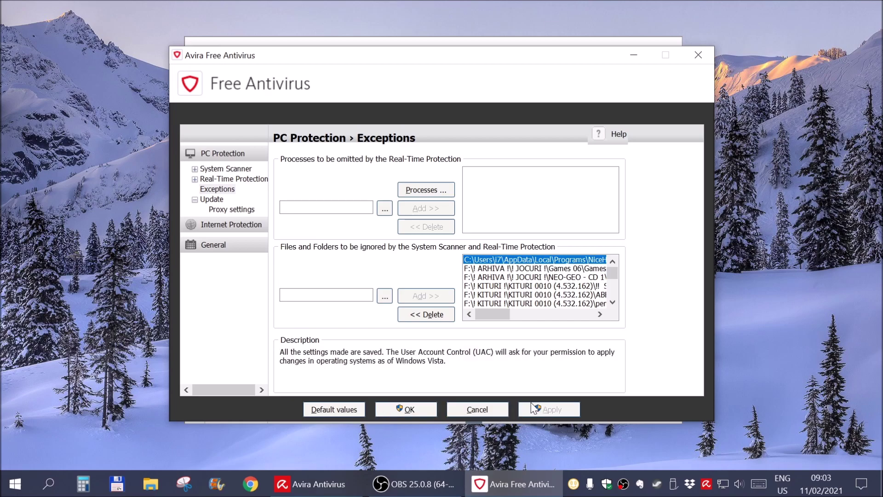
Confirm the configuration with OK, returning to the empty Quarantine page.
left_click(404, 409)
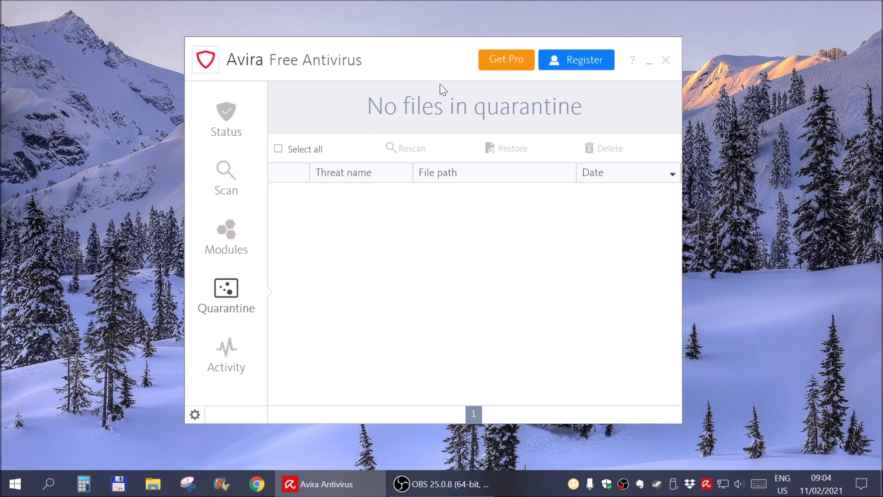
Close Avira Antivirus and the MiniTool backup reminder, then reopen Avira Free Security from the tray.
left_click(665, 59)
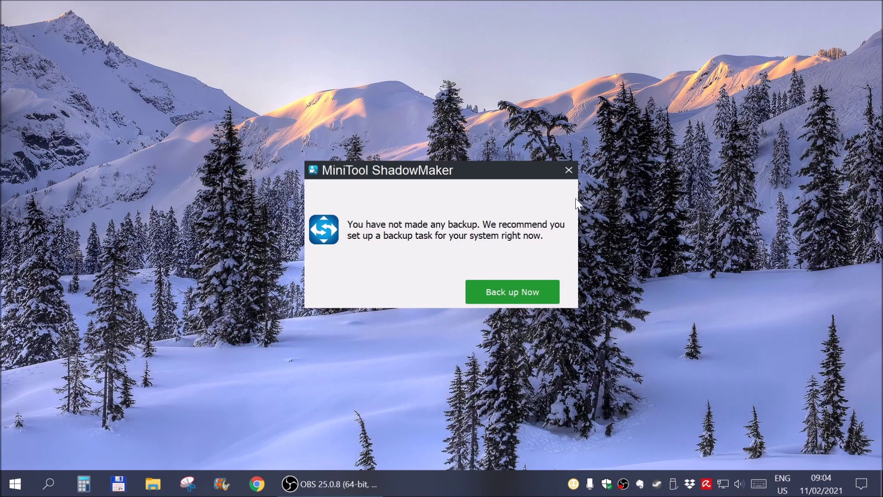
left_click(568, 170)
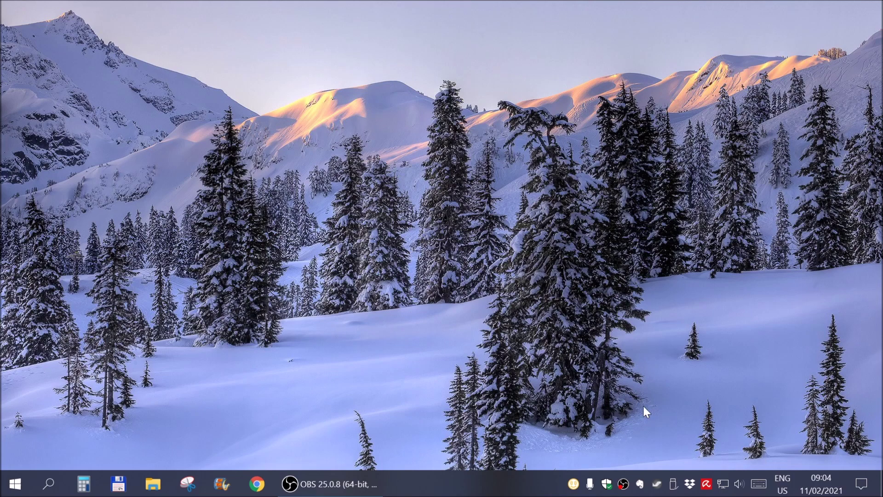
right_click(710, 491)
left_click(715, 486)
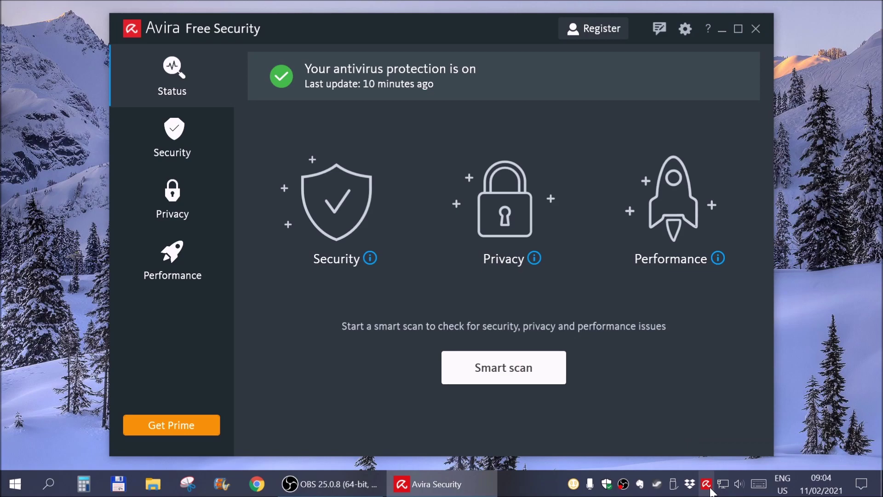
left_click(757, 27)
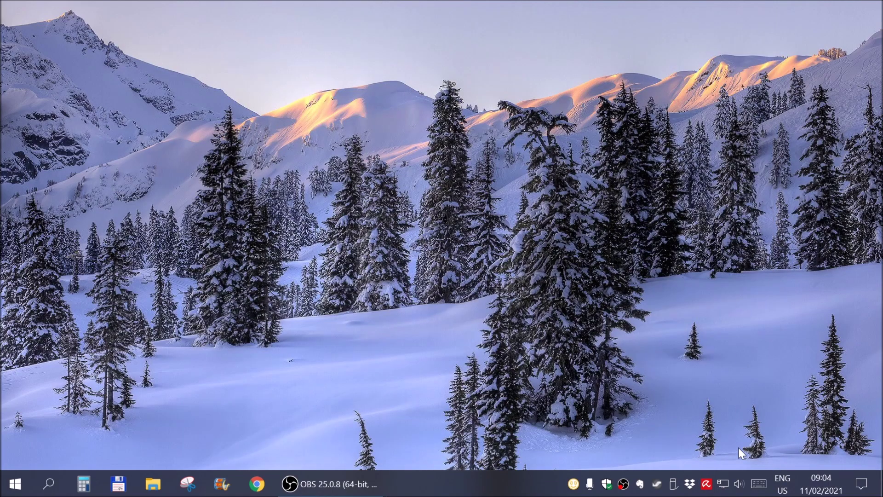
left_click(707, 484)
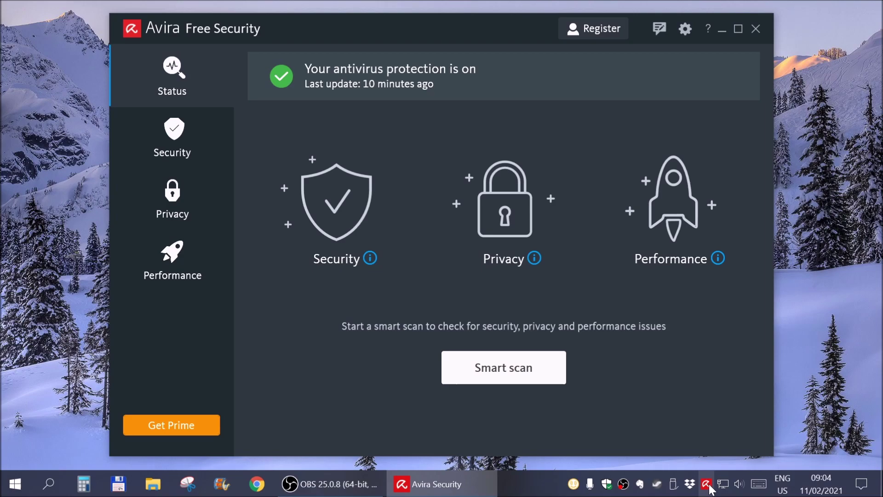
Go to Settings › Security › Protection options in Avira Free Security.
left_click(686, 31)
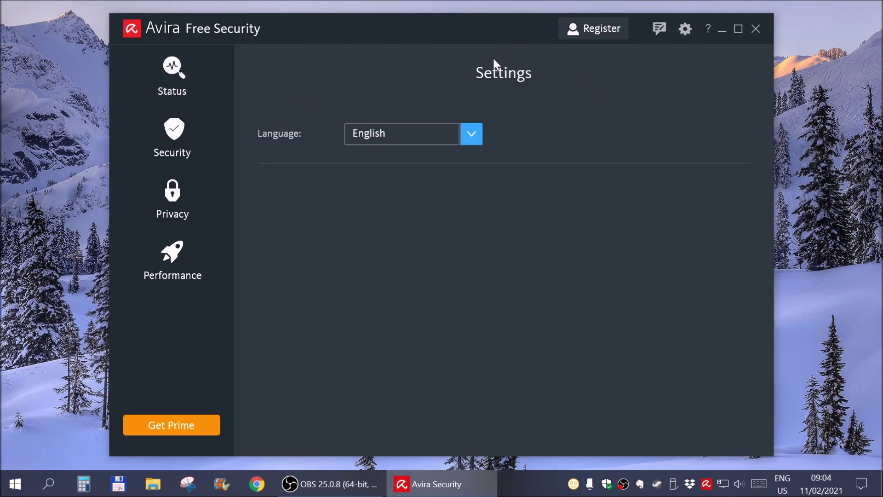
left_click(180, 136)
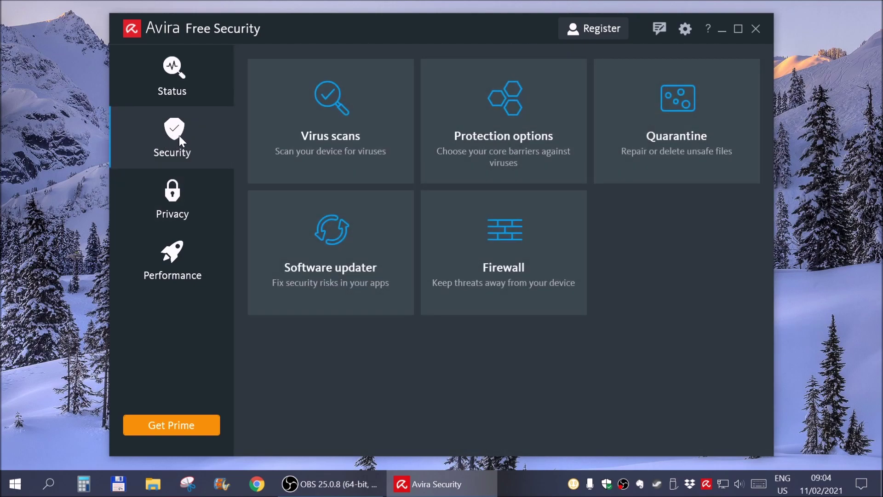
left_click(488, 107)
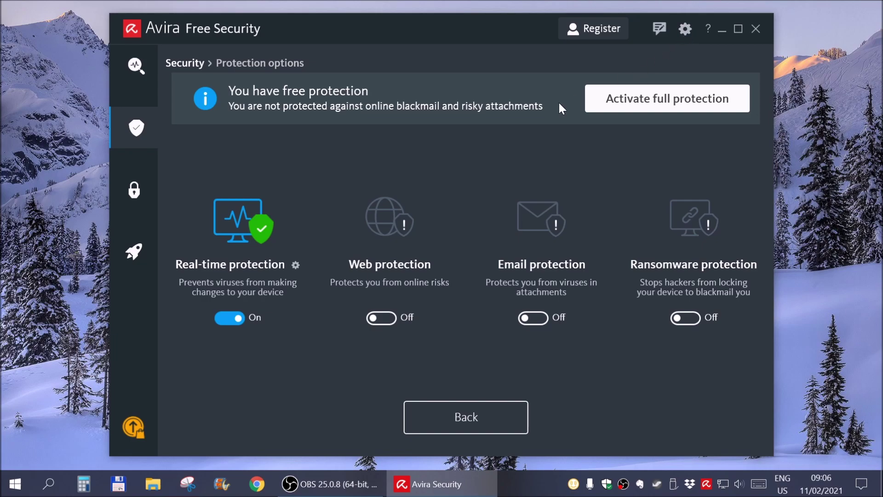
left_click(296, 268)
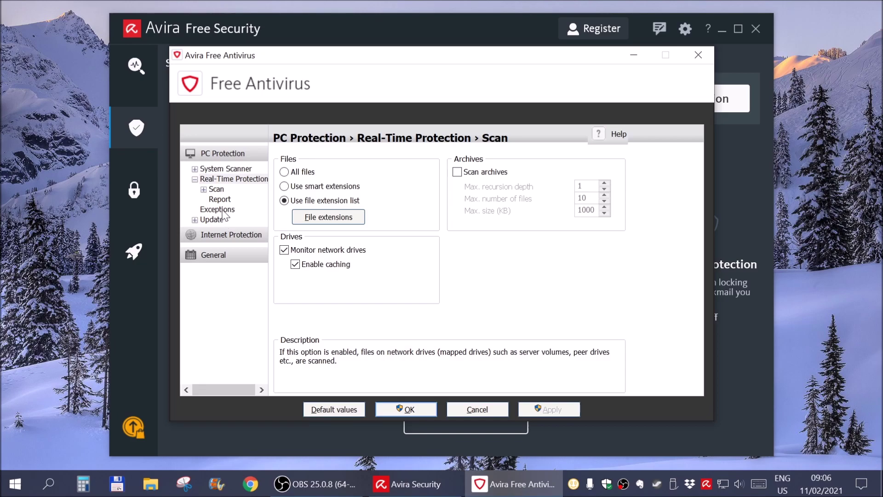
left_click(217, 209)
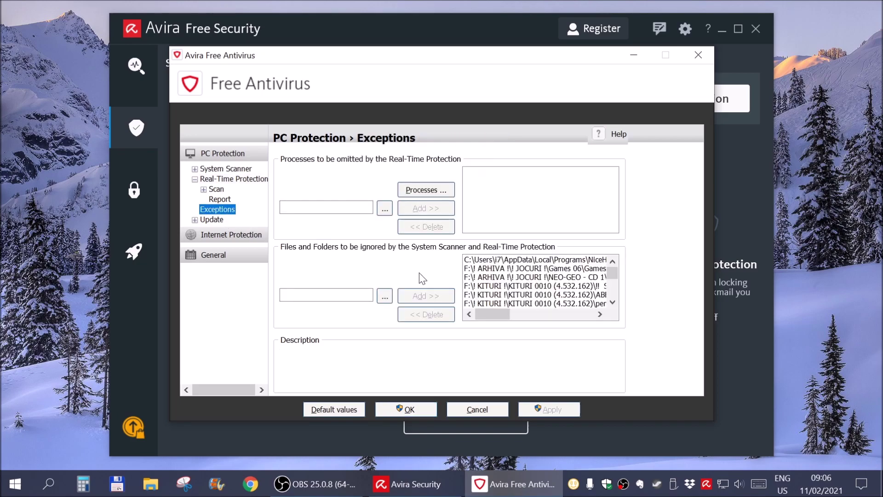
left_click(521, 263)
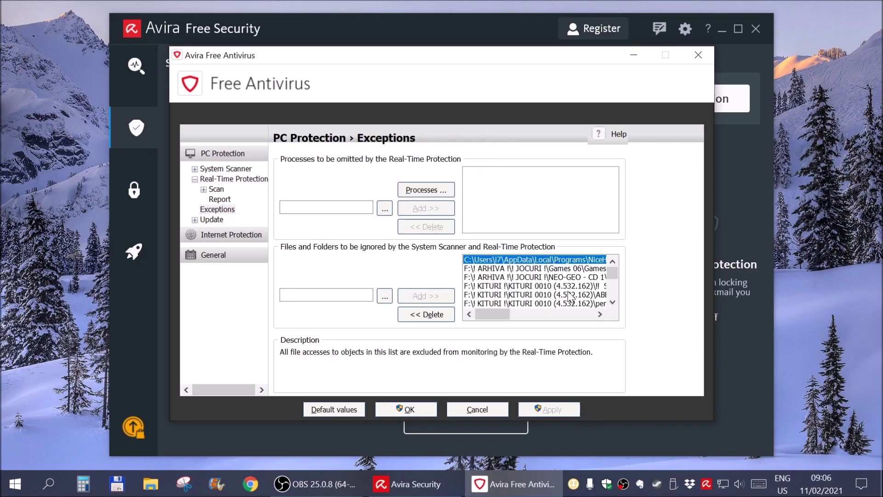
left_click(699, 55)
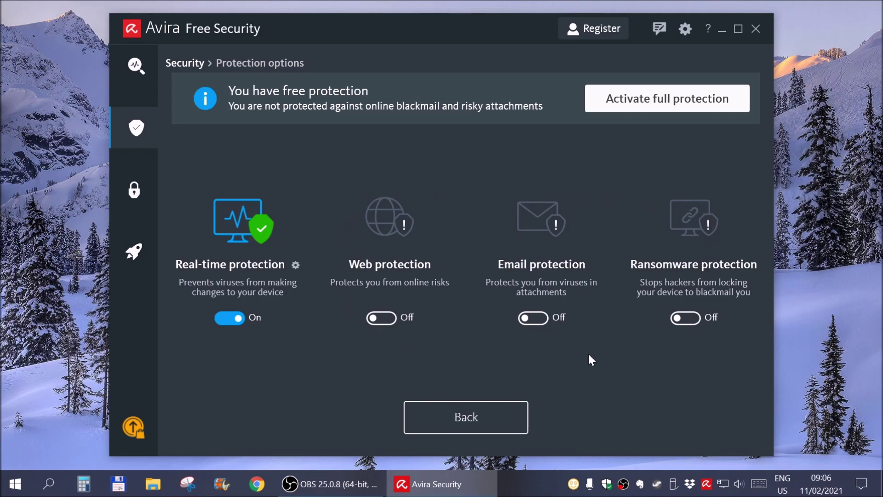
Leave Protection options and return to the Security overview with Quarantine and Firewall.
mouse_move(137, 68)
left_click(474, 416)
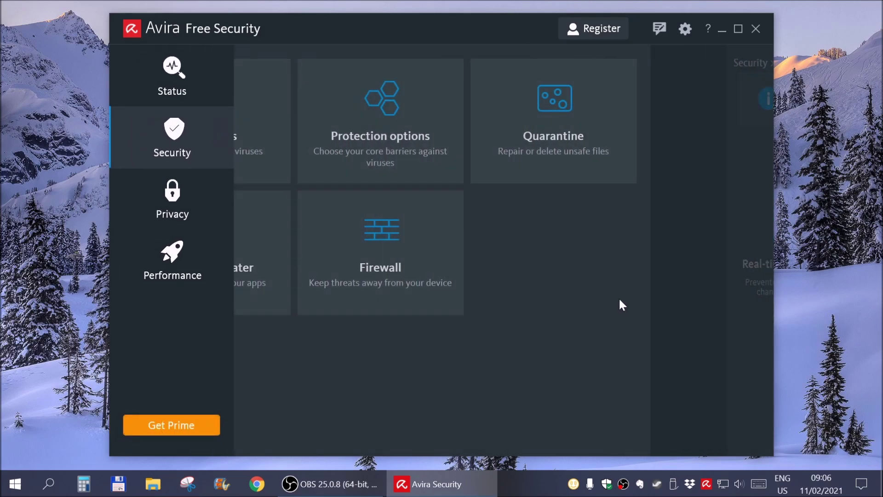